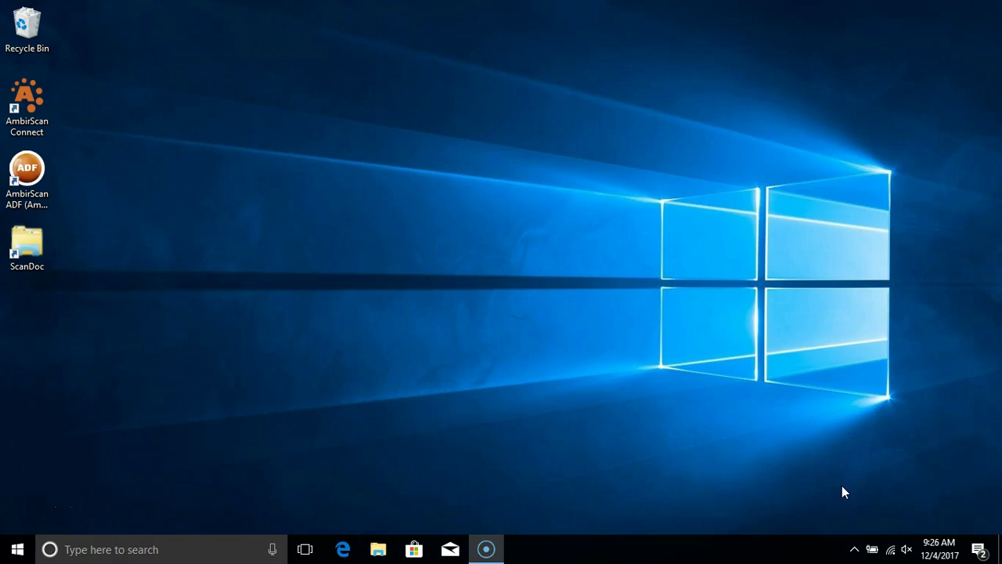
- Examine the QuickScans presets offered by the AmbirScan Connect icon among the hidden system icons
click(854, 549)
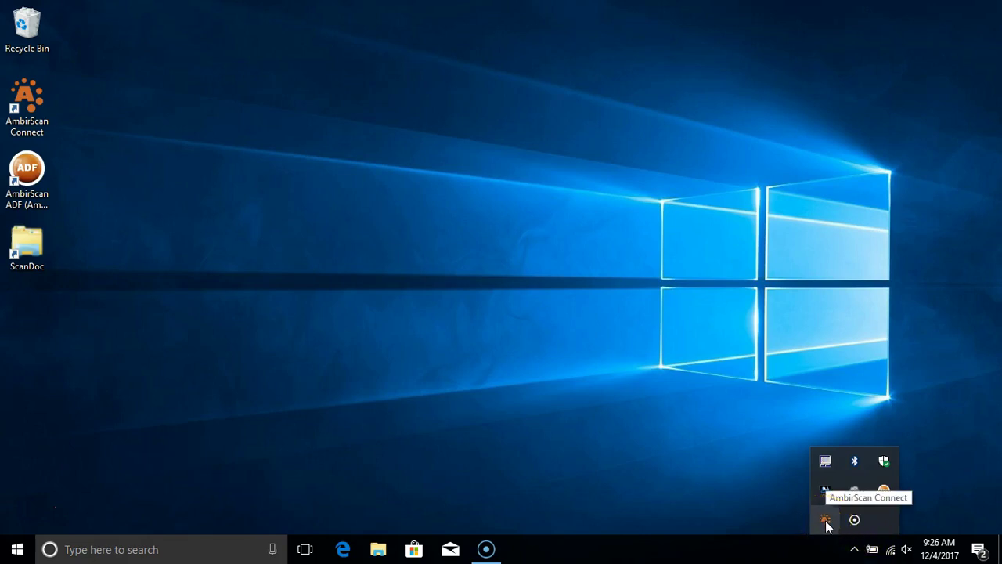
right_click(826, 520)
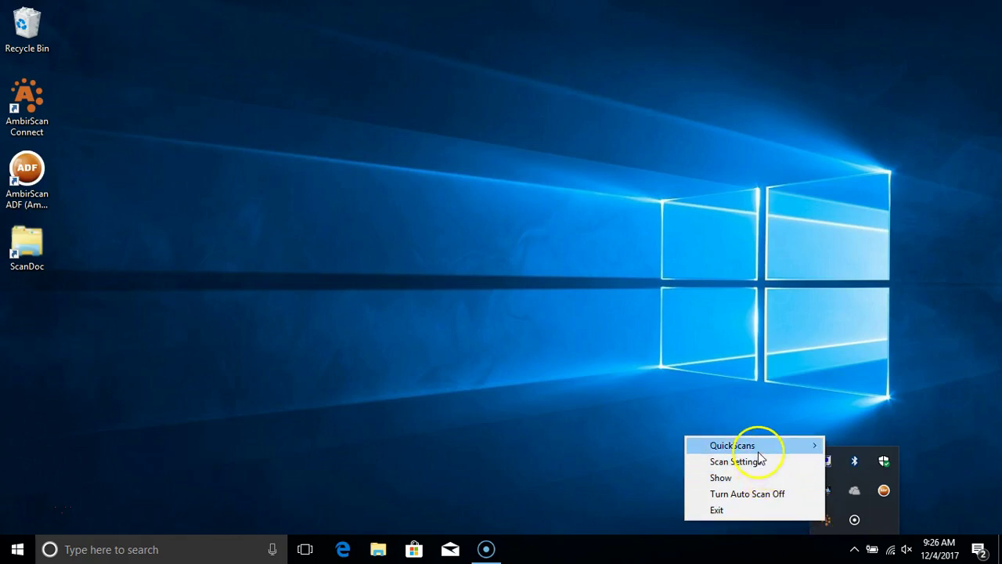
mouse_move(758, 452)
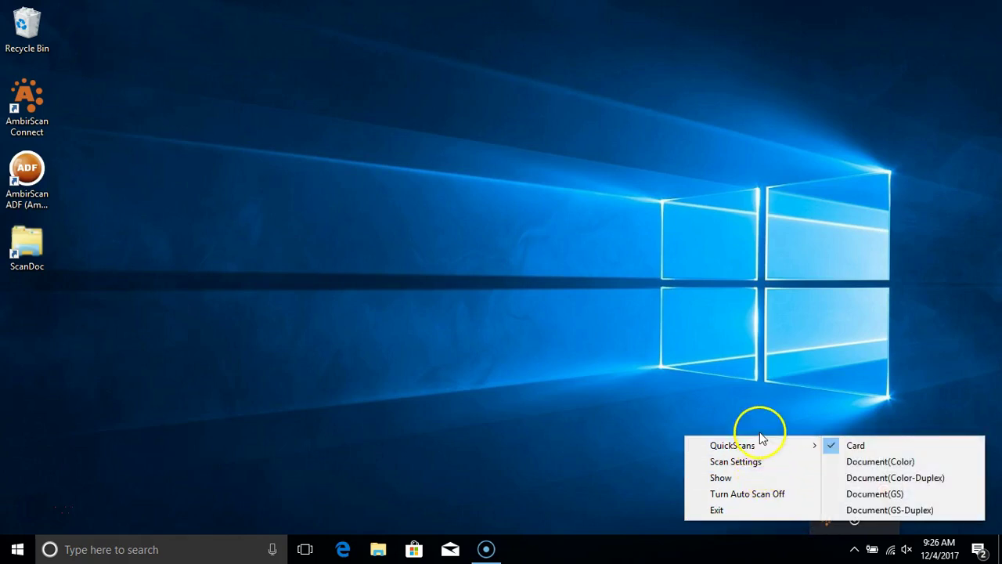
click(757, 452)
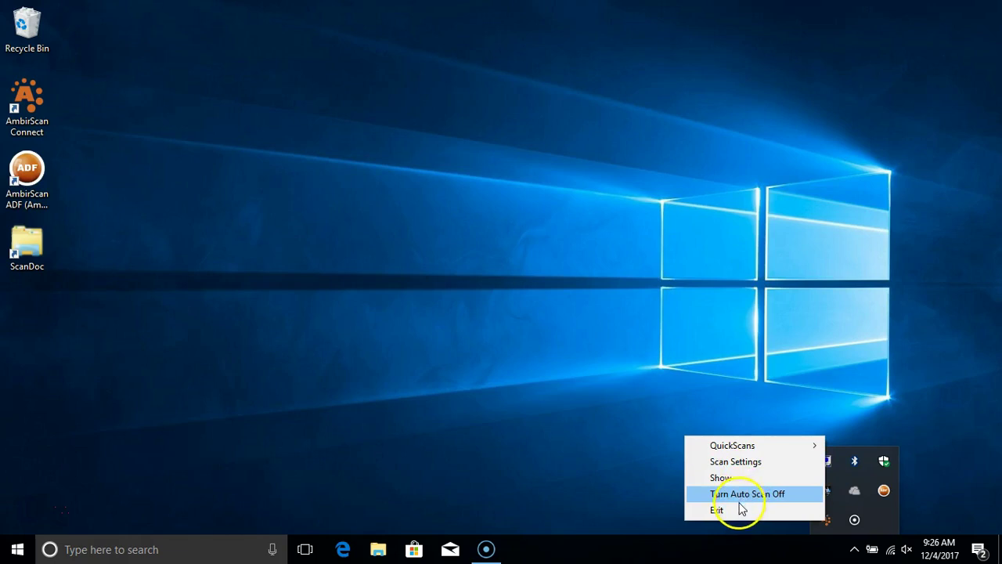
mouse_move(740, 448)
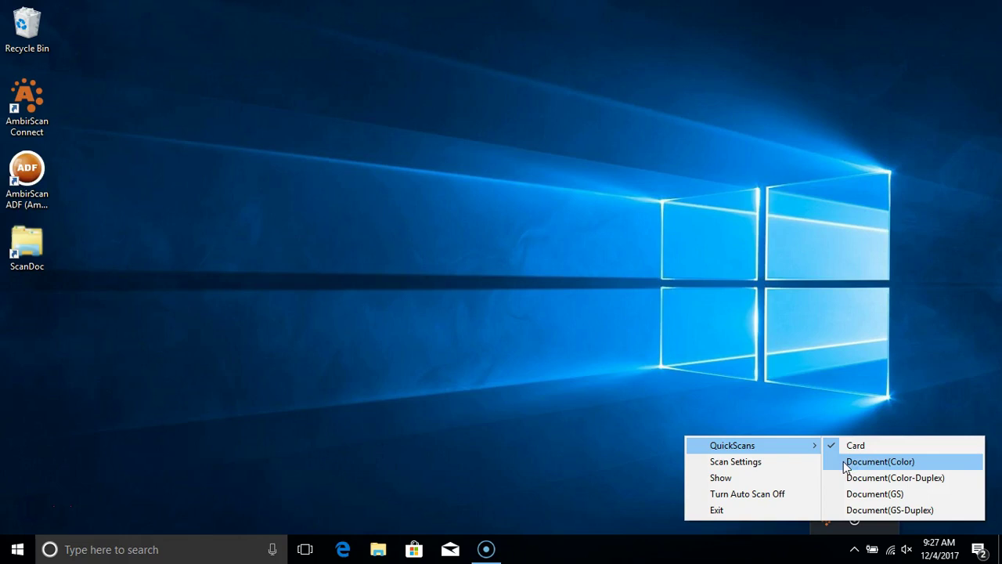
click(862, 445)
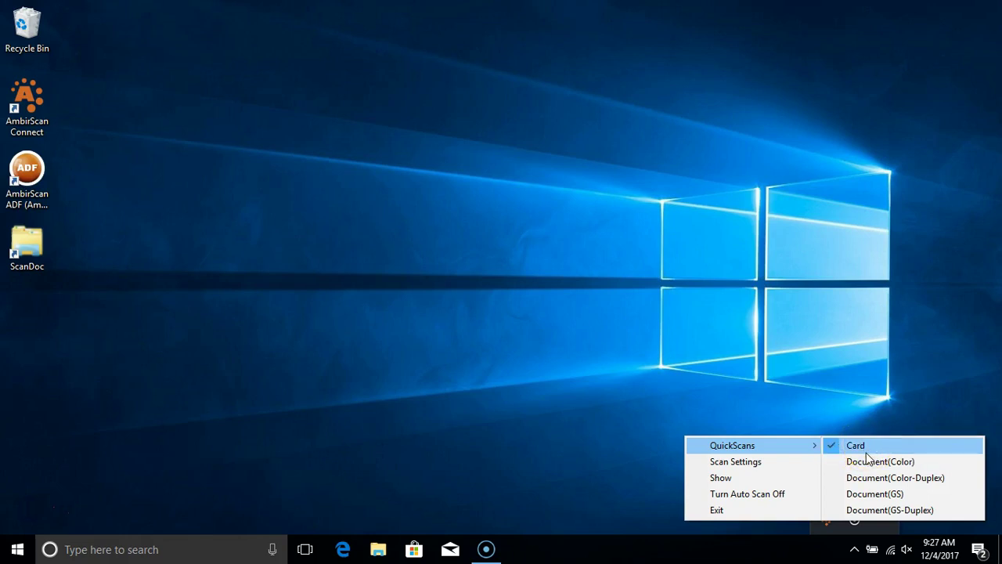
click(861, 493)
click(803, 389)
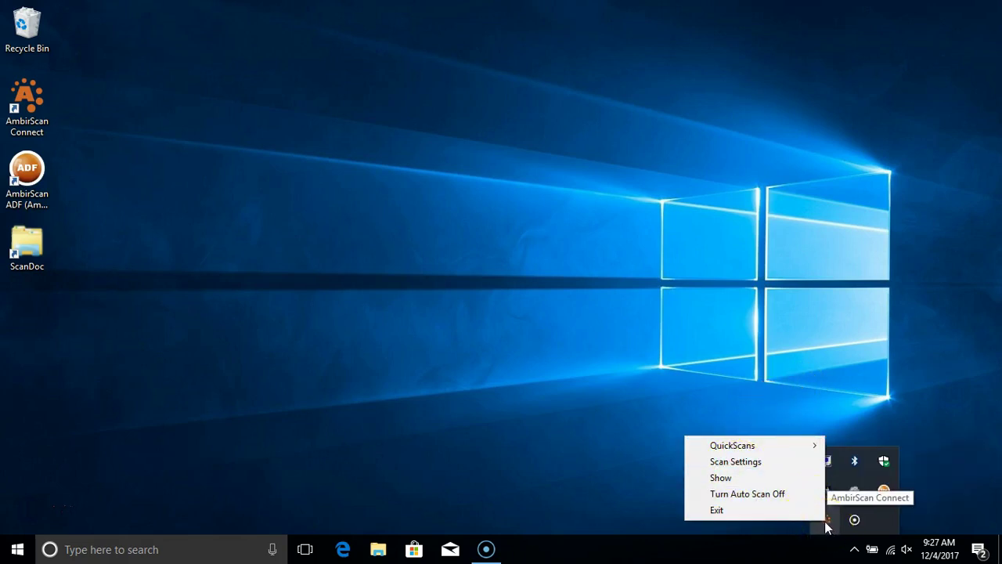
- Open AmbirScan Connect's Scan Settings, look over the options and close the dialog
click(768, 462)
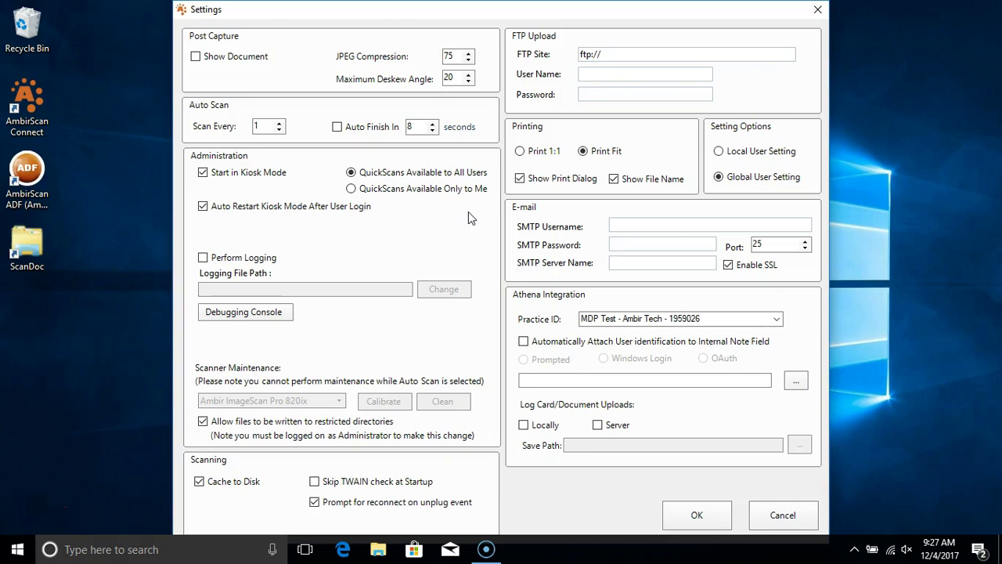
click(681, 524)
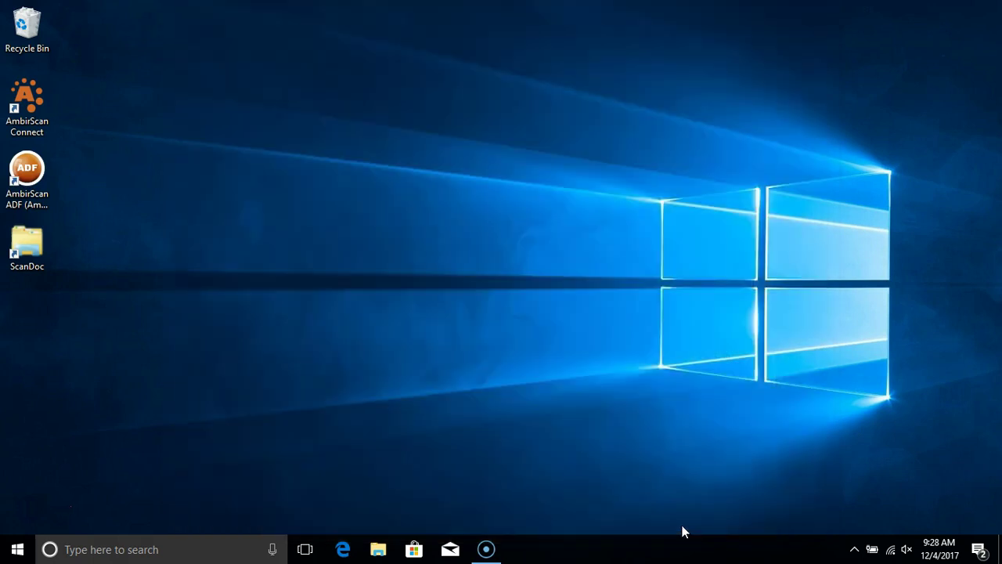
- Show the AmbirScan Connect main window and put the program back into Kiosk Mode
click(854, 548)
right_click(834, 513)
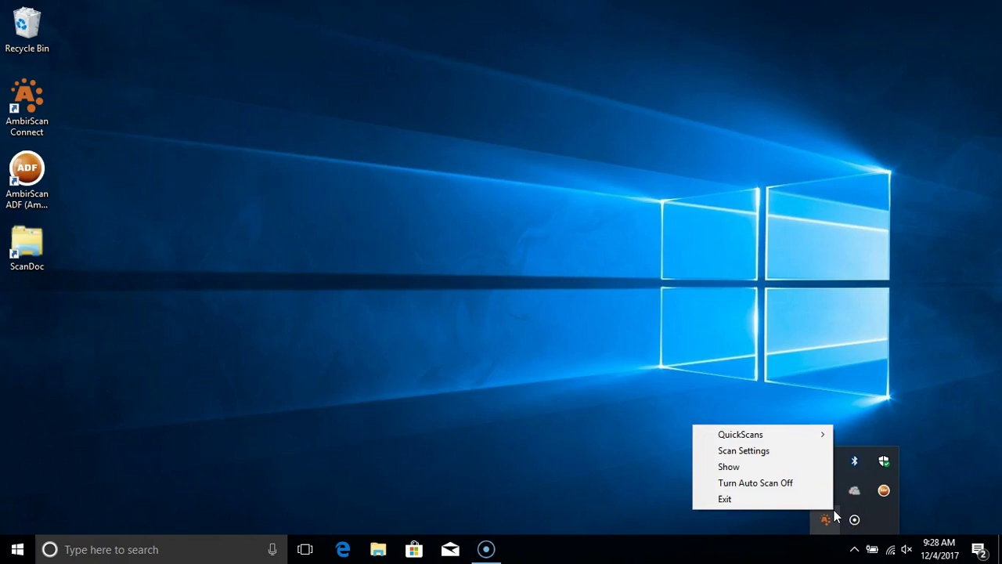
click(762, 468)
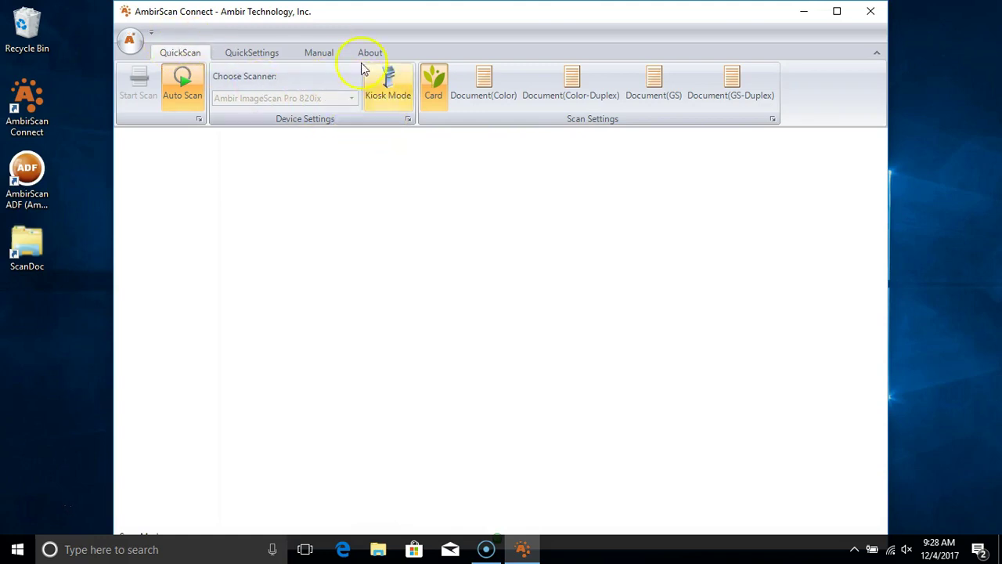
click(391, 86)
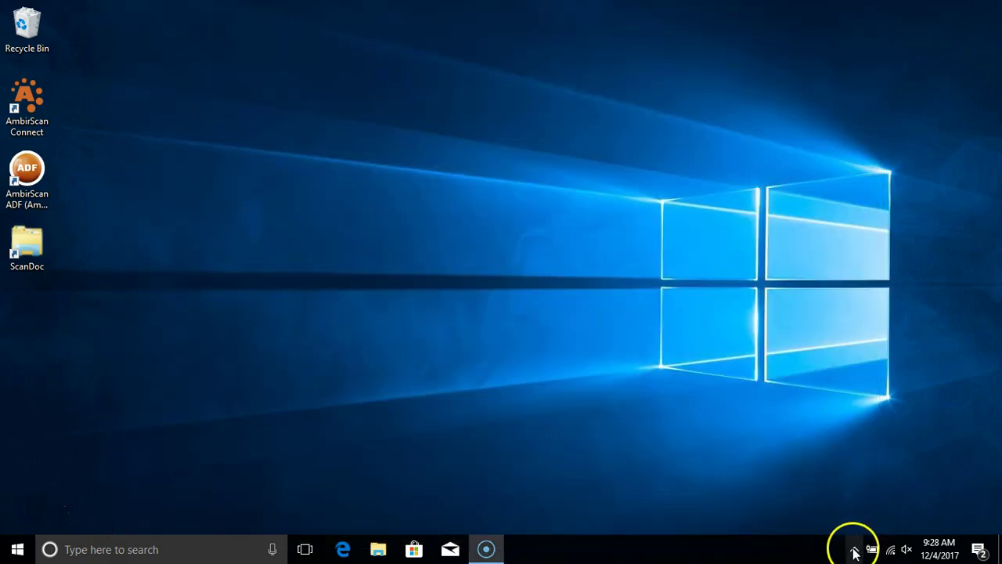
- Turn Auto Scan off while AmbirScan Connect is running in Kiosk Mode
click(854, 548)
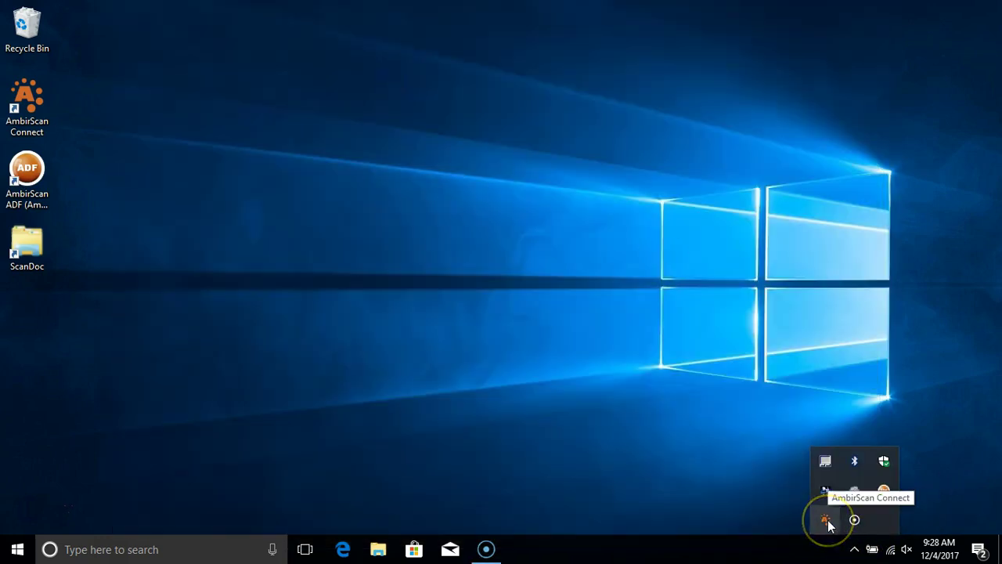
right_click(827, 520)
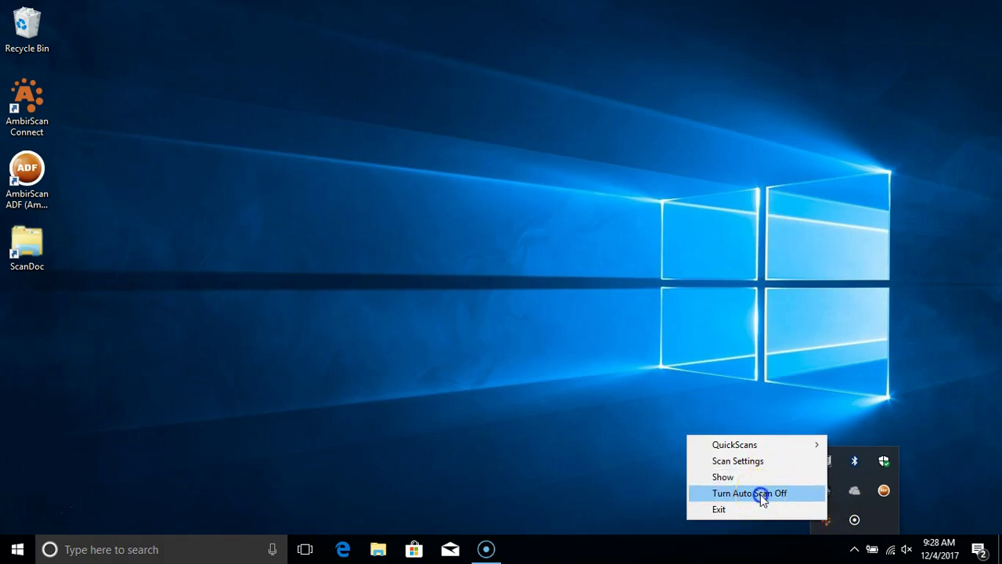
click(760, 494)
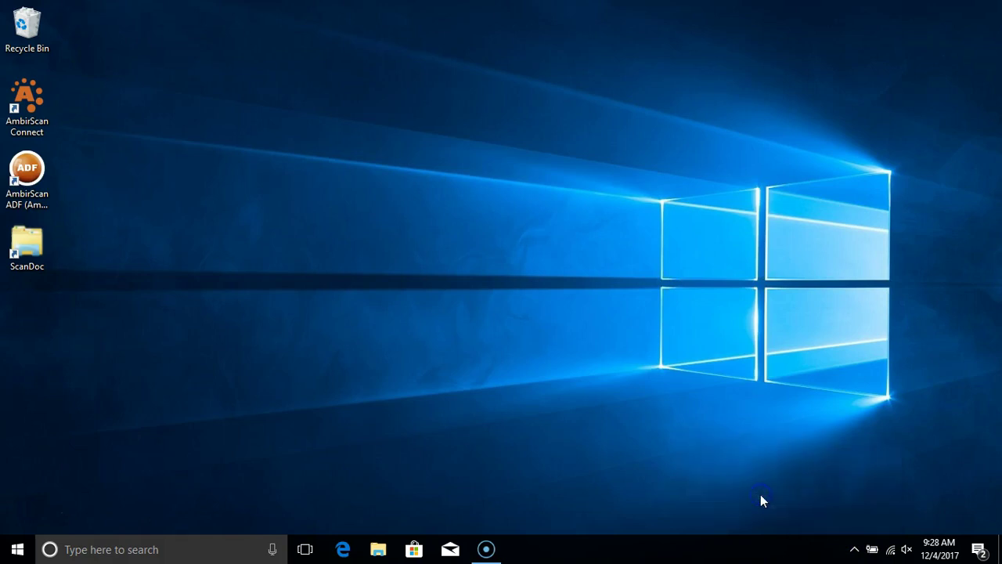
- Turn Auto Scan back on for AmbirScan Connect
click(854, 549)
right_click(826, 523)
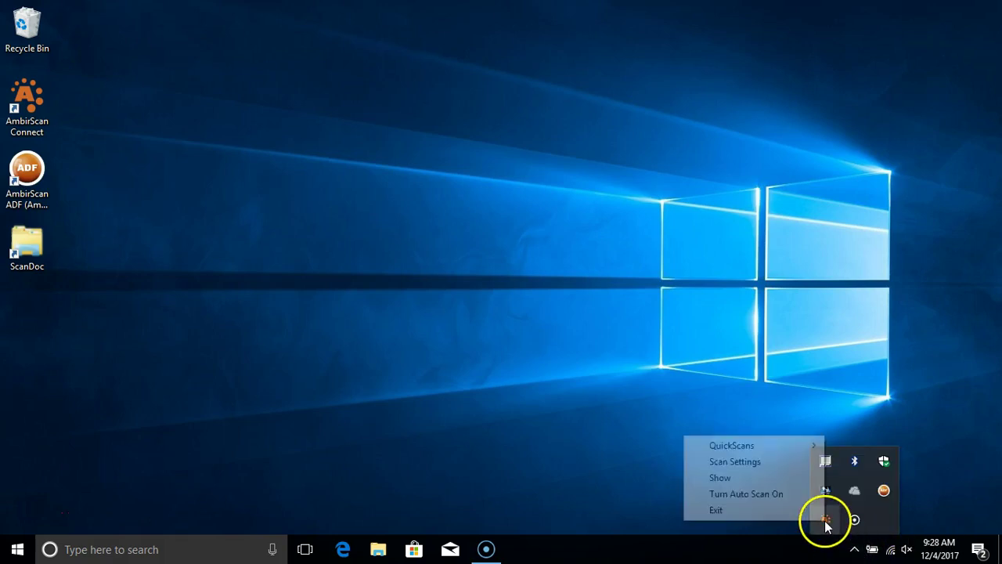
click(752, 499)
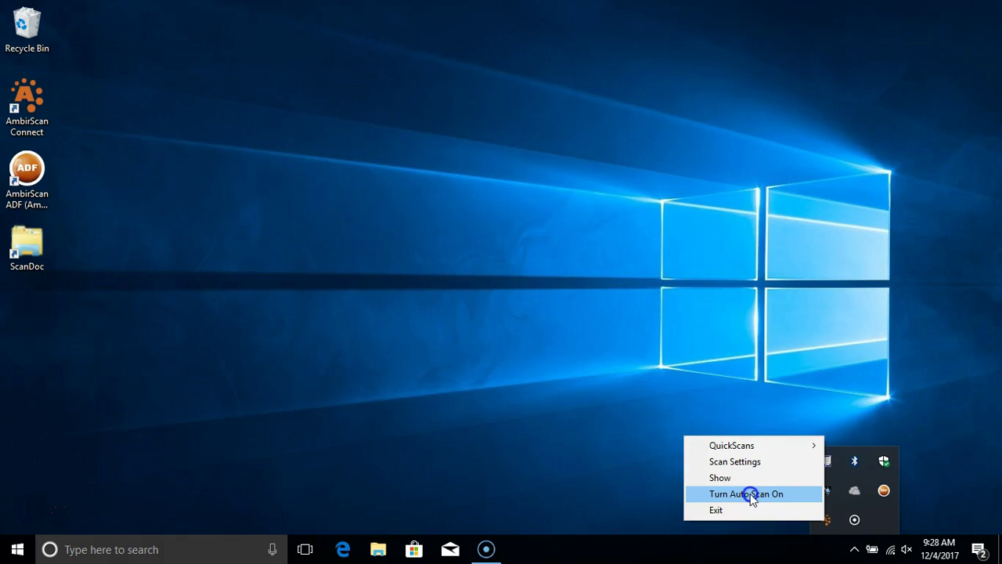
click(750, 493)
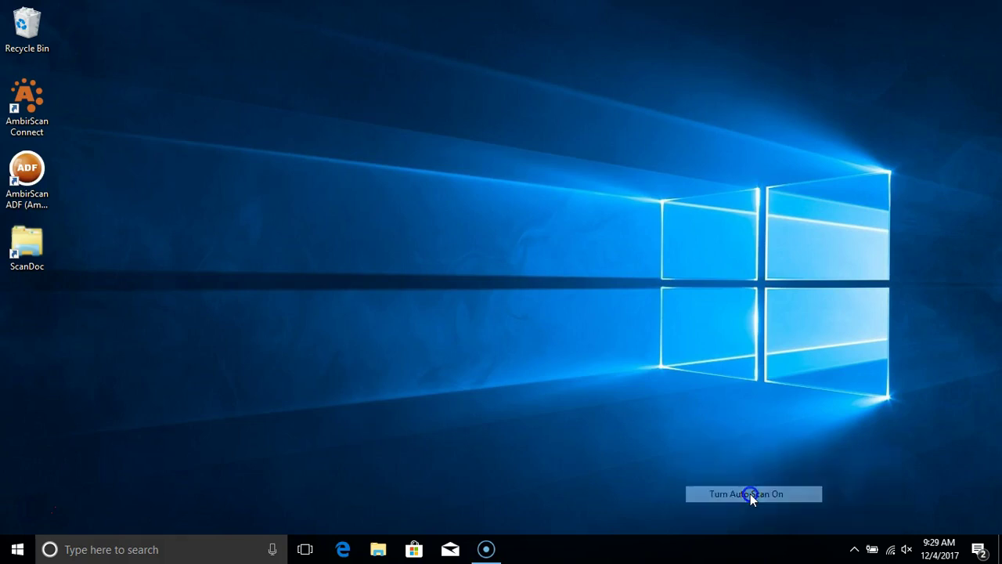
- Open the AmbirScan Connect main window from the desktop
click(854, 552)
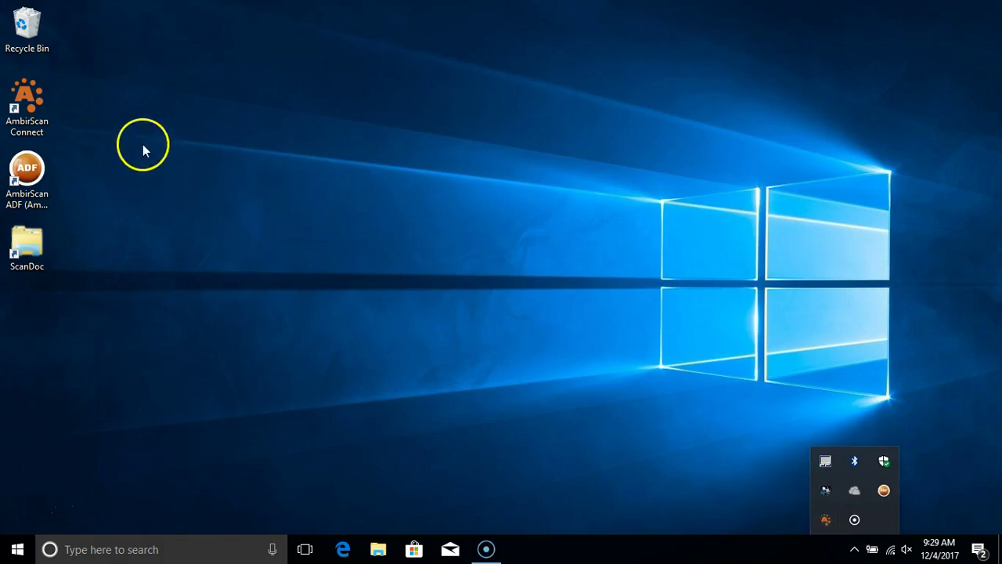
click(35, 100)
double_click(45, 100)
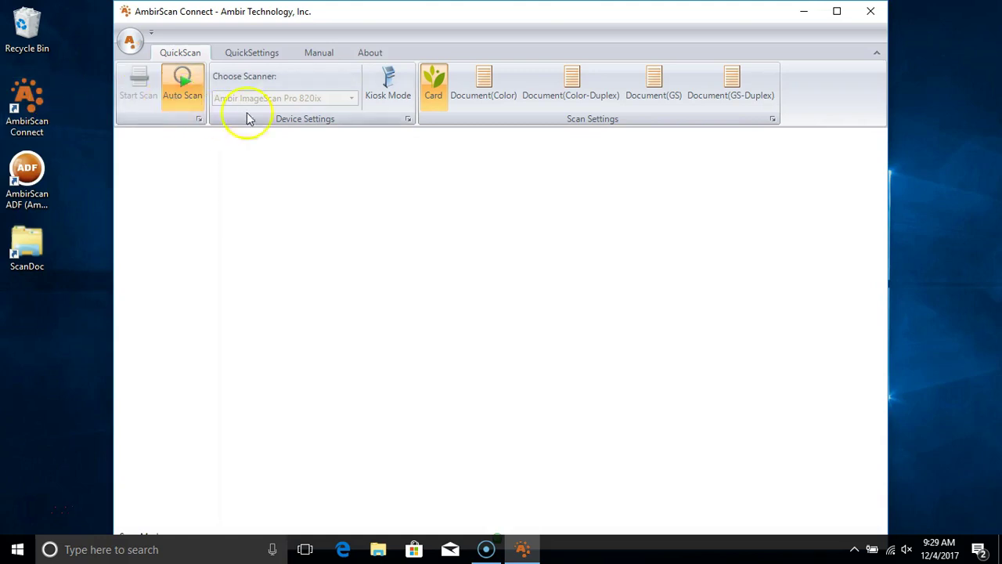
- Switch off Auto Scan in the main window so that manual scanning and scanner selection are available
click(167, 95)
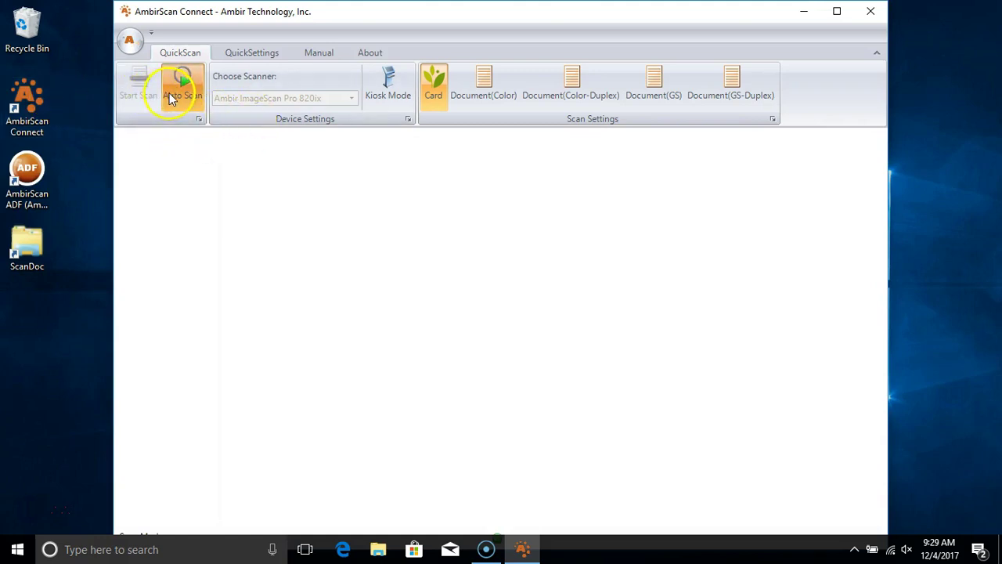
click(239, 196)
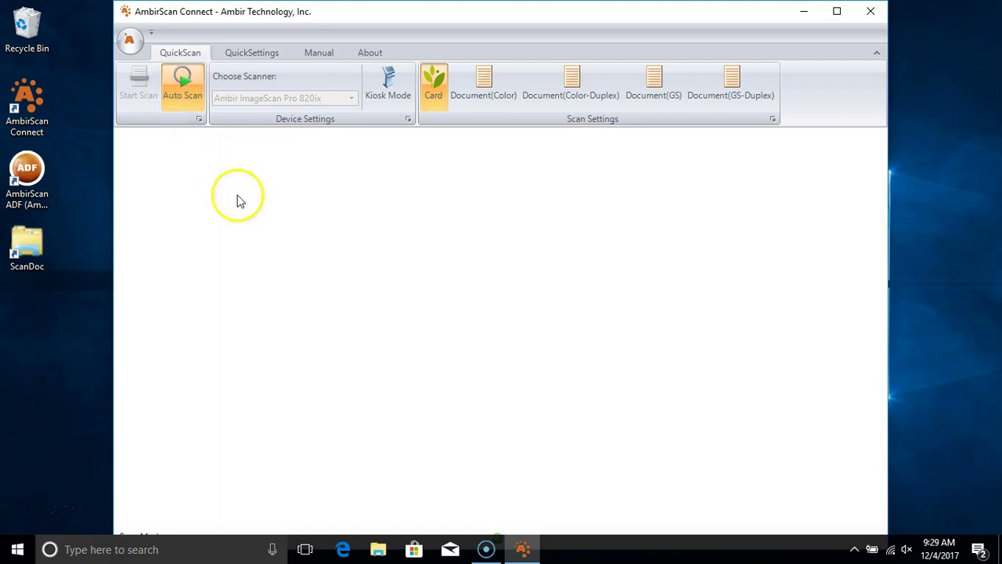
click(179, 91)
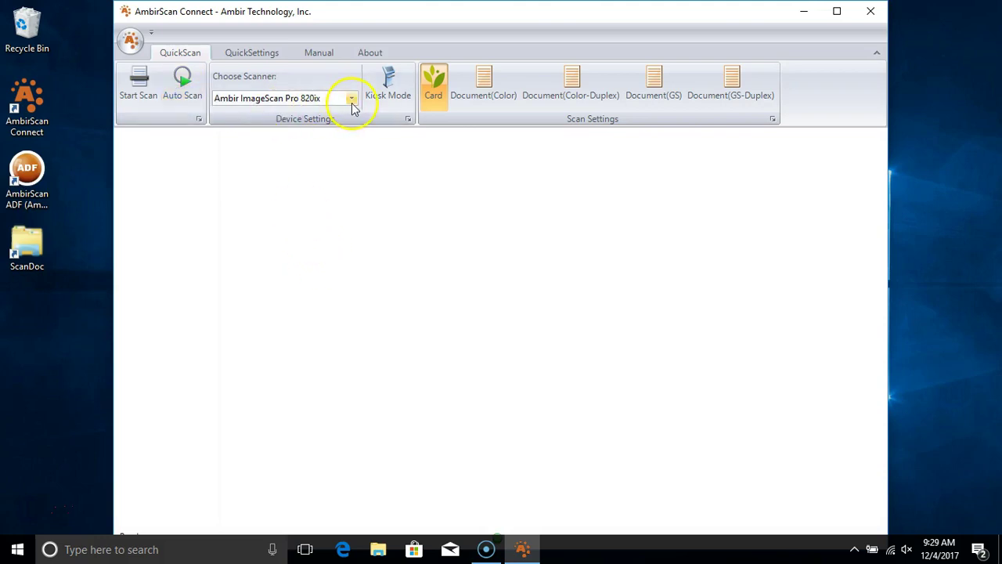
- Choose Ambir ImageScan Pro 820ix as the scanner
click(148, 100)
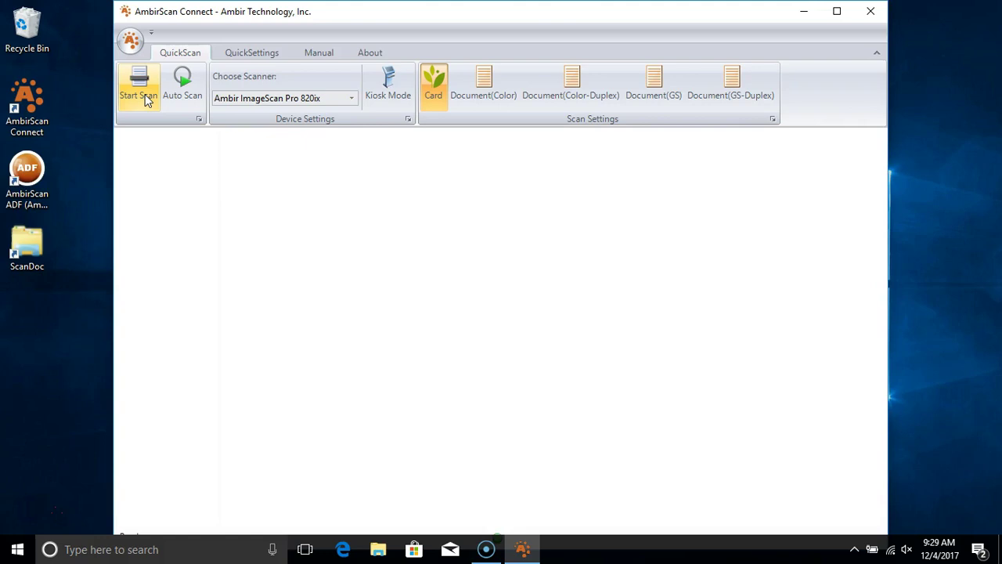
click(336, 99)
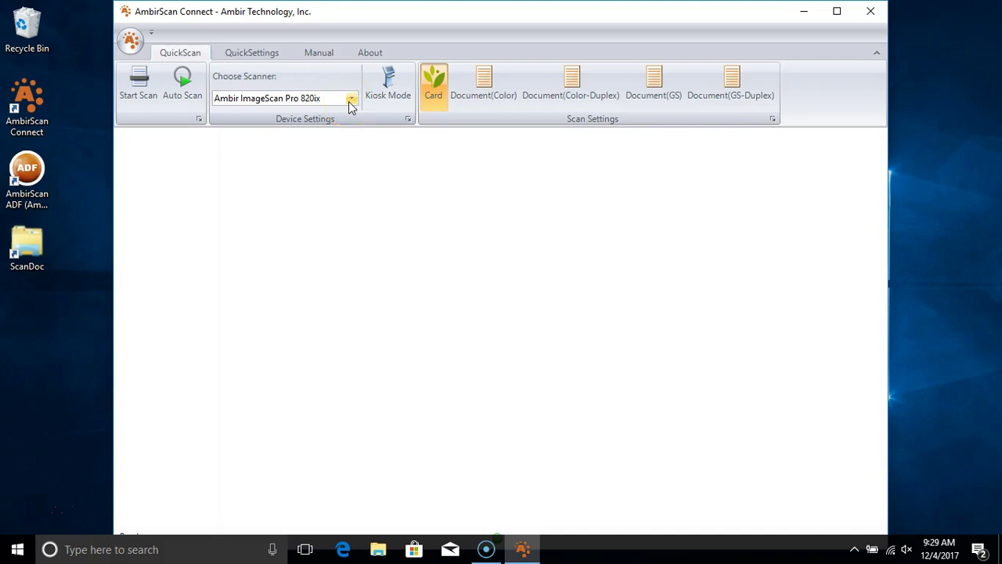
click(350, 102)
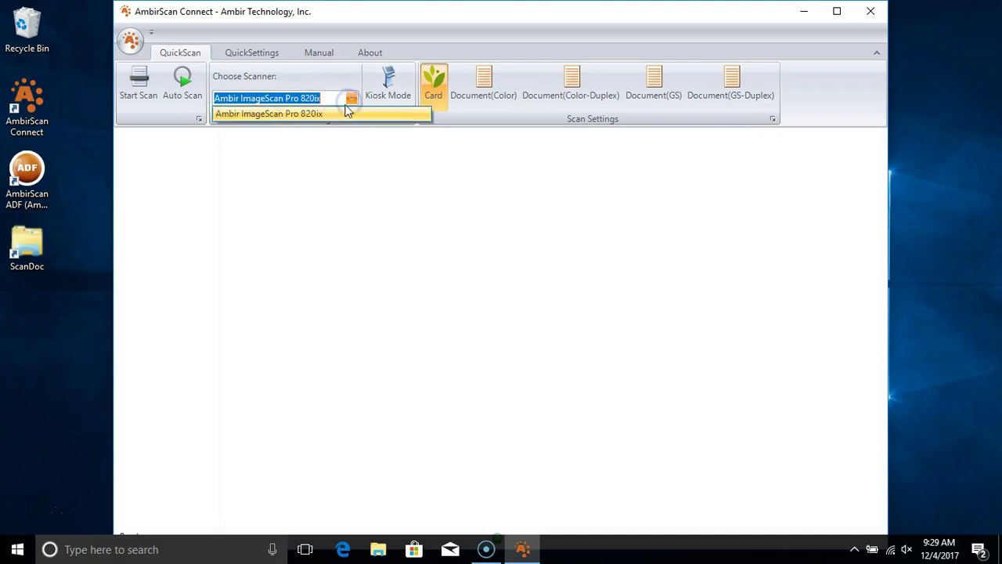
click(352, 102)
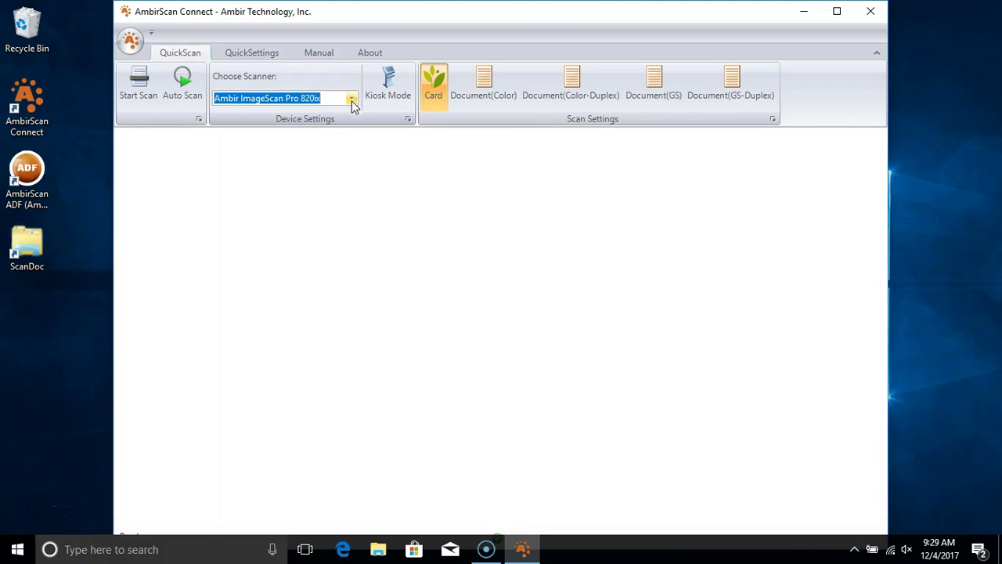
click(353, 102)
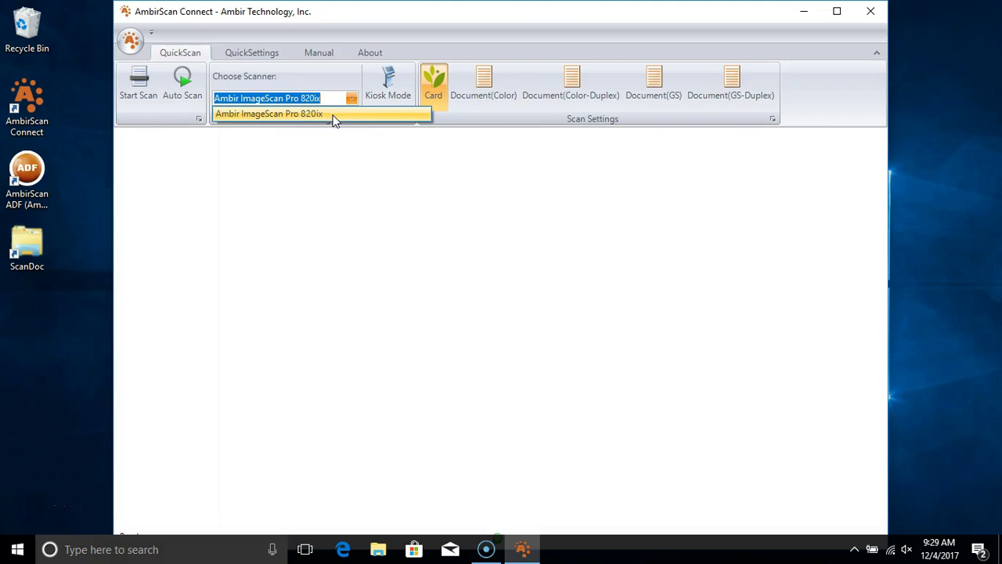
click(335, 117)
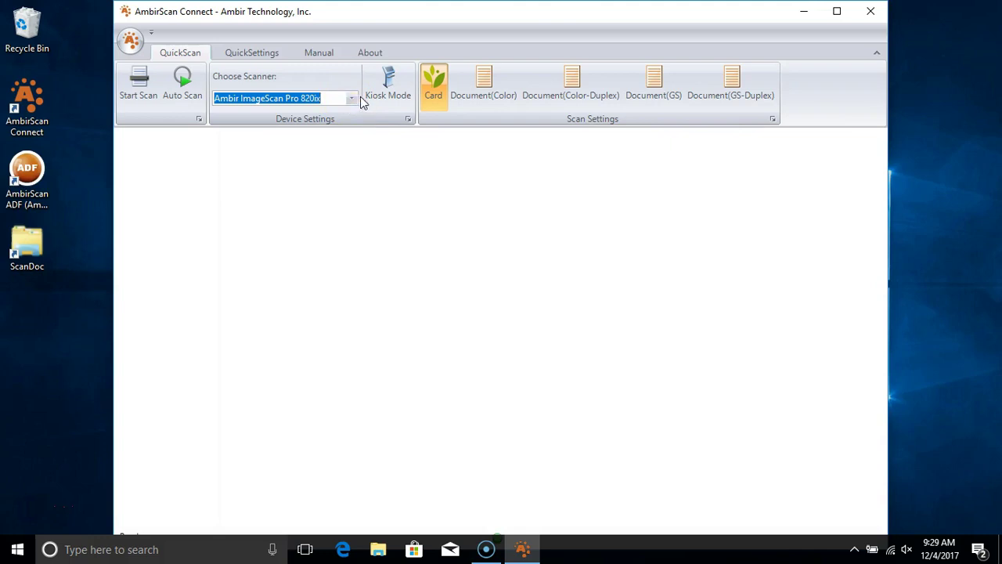
- Scan the loaded document with the Document(GS) QuickScan
click(386, 100)
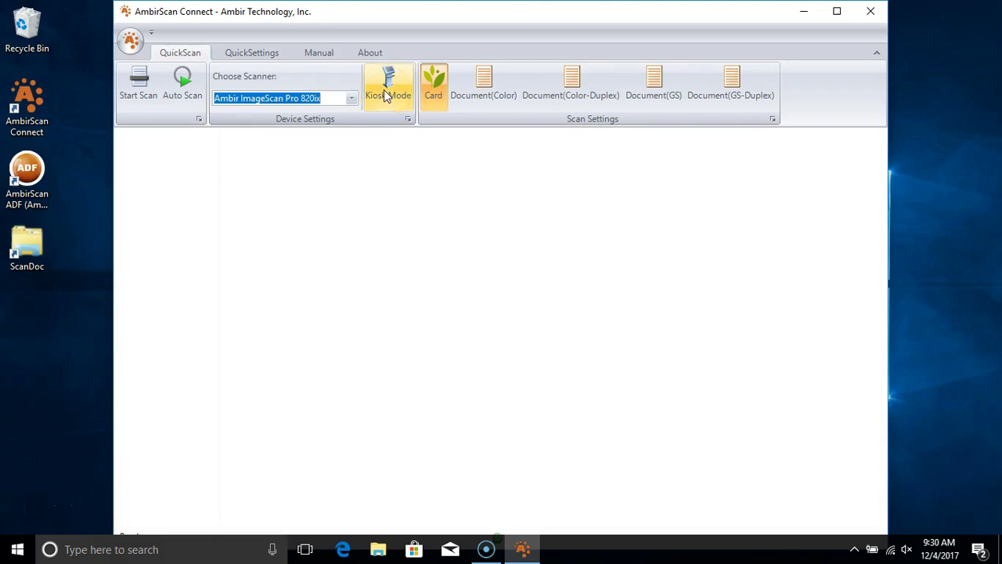
click(439, 96)
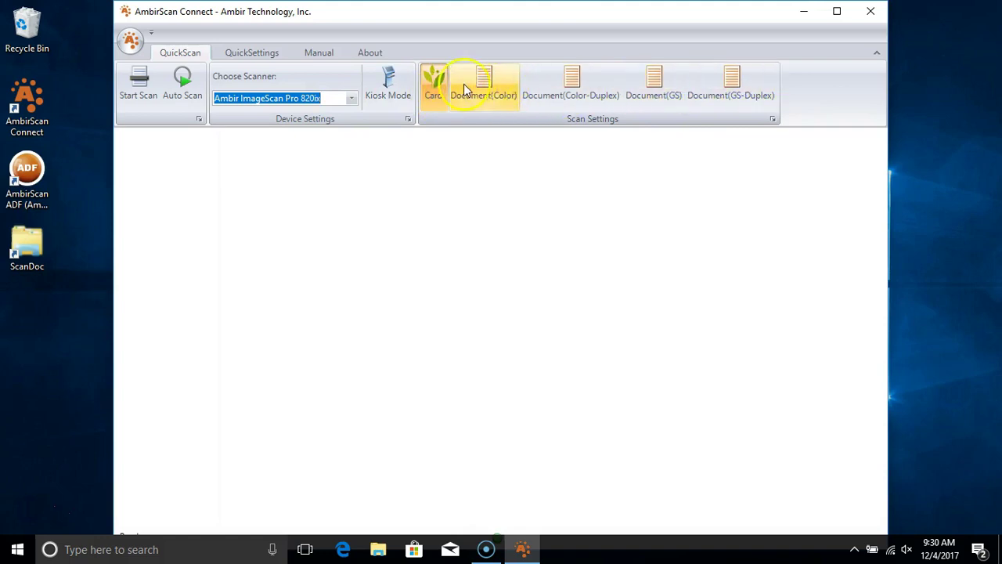
click(635, 88)
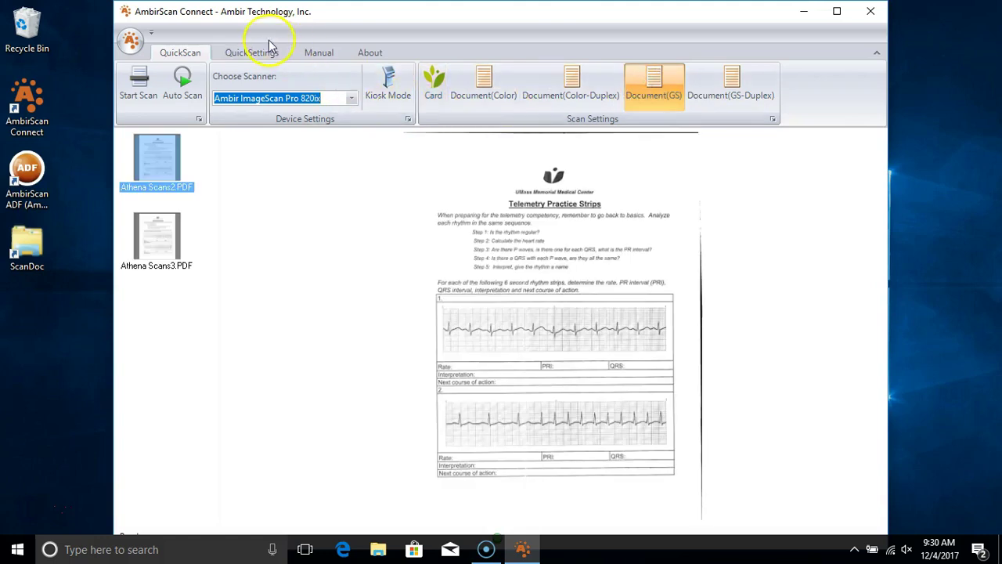
- Open QuickSettings and review the editable scanning options of the primary QuickScans
click(247, 53)
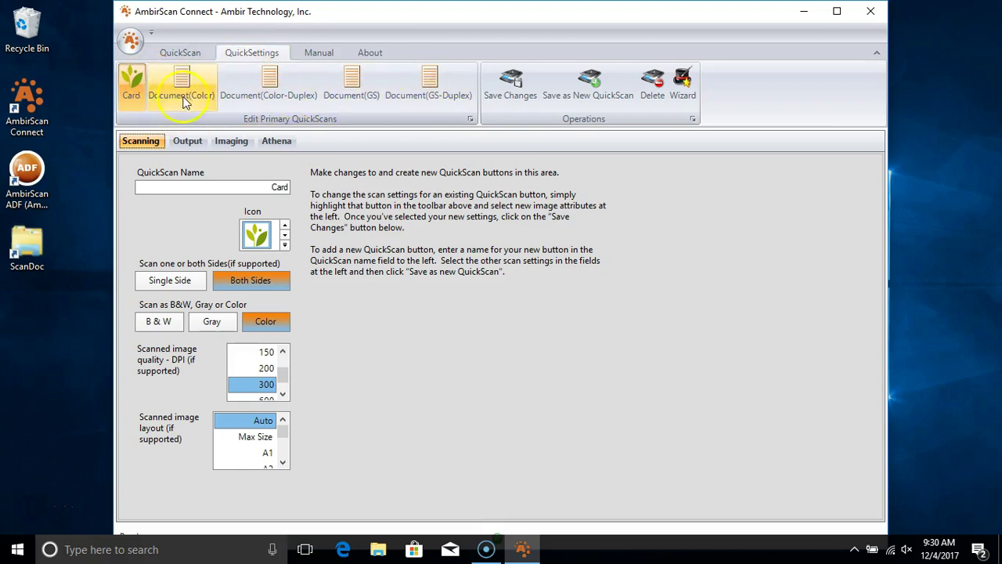
click(354, 91)
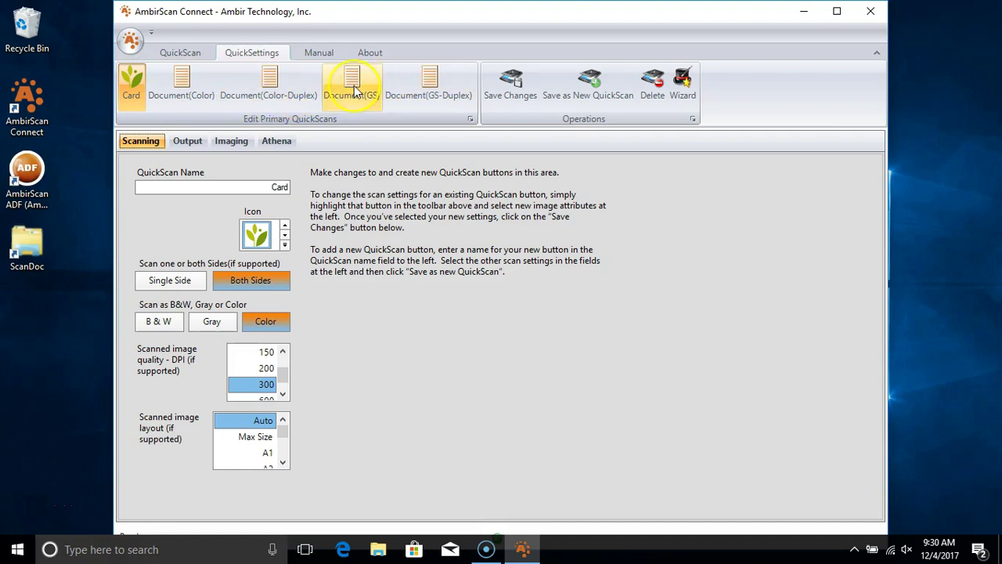
click(352, 95)
- Review the device settings in the Manual area and the license, support and version options in the About area
click(317, 53)
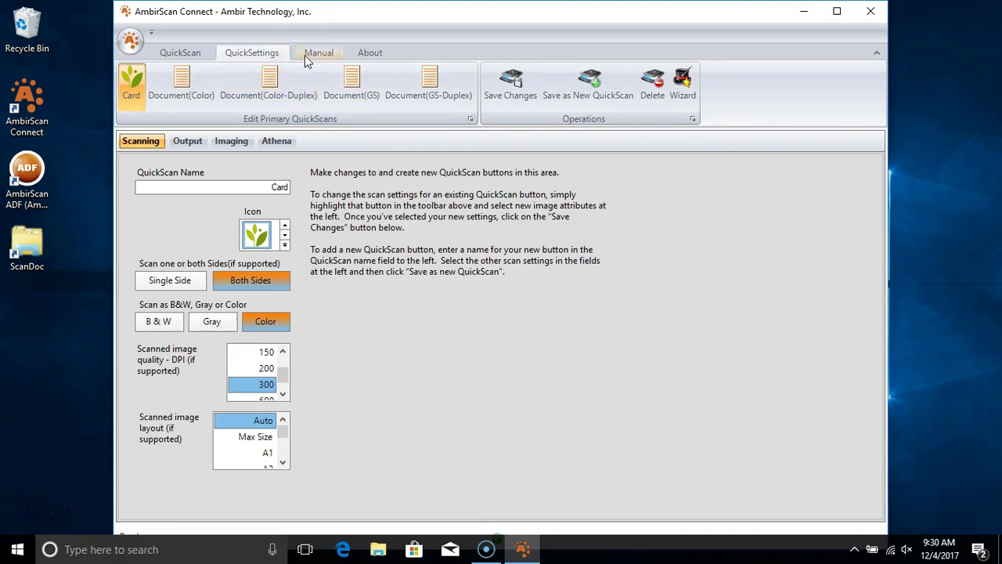
click(304, 54)
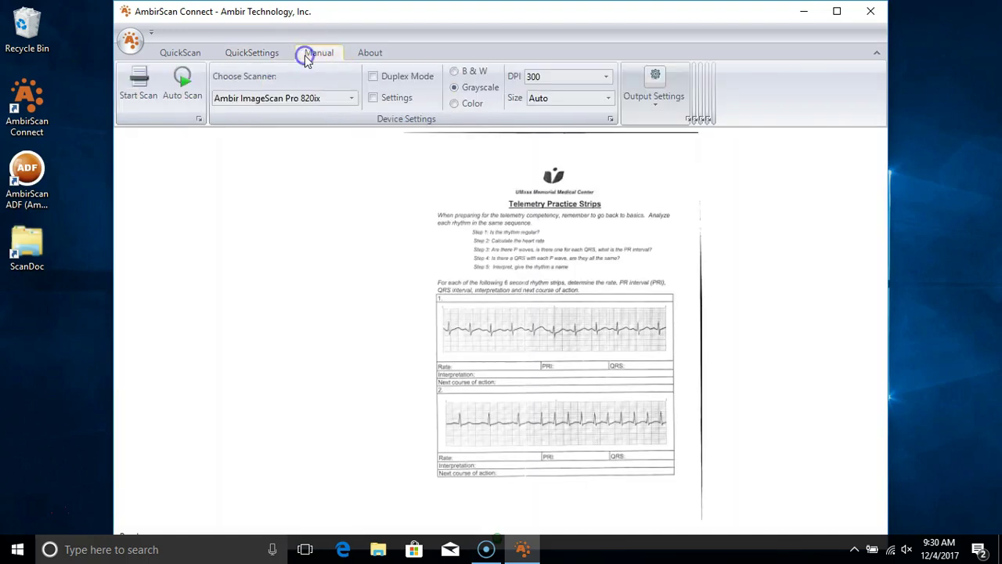
click(372, 55)
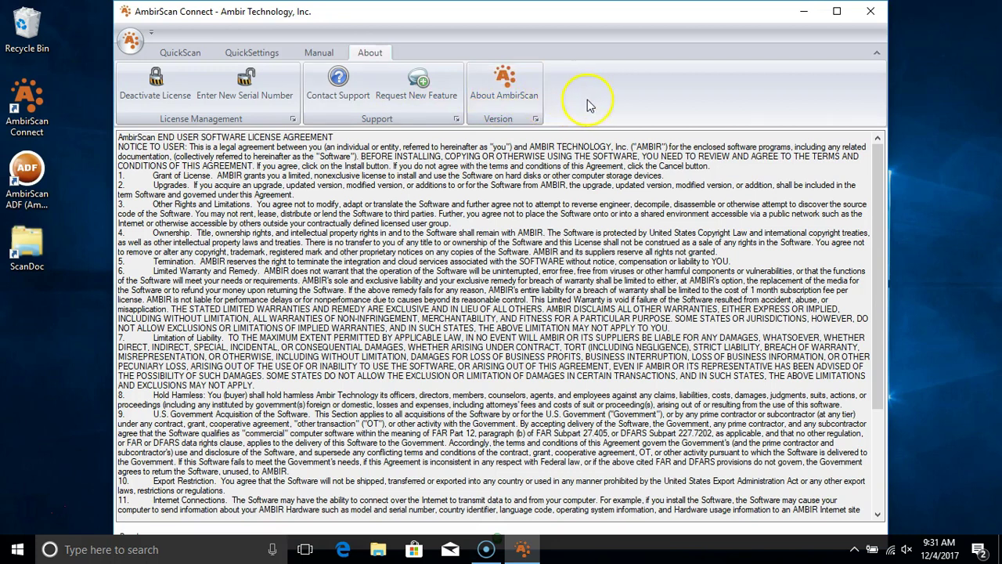
- Open the application's Settings, review the administration, scanning, e-mail and Athena Integration options, and close them without saving
click(131, 43)
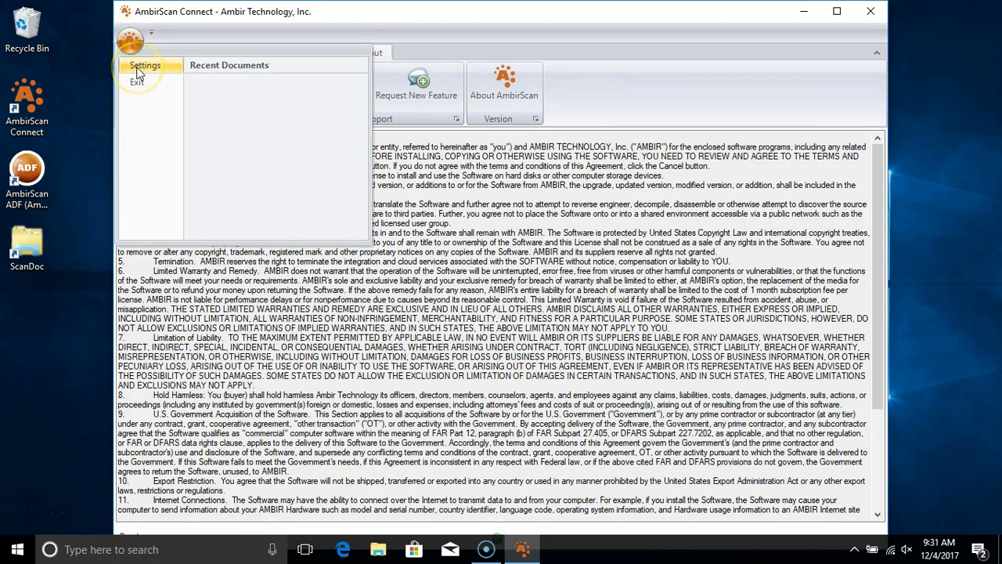
click(138, 69)
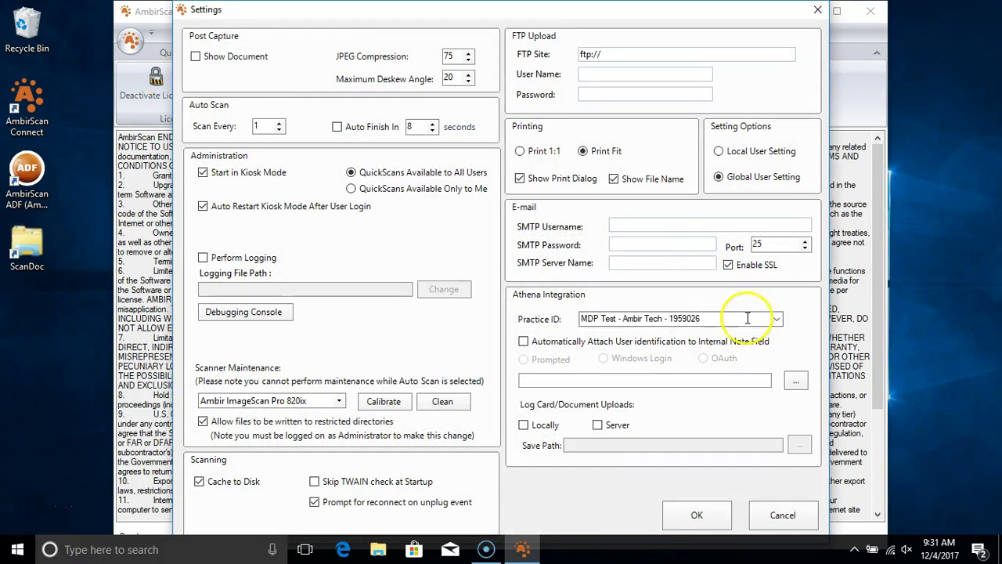
click(772, 514)
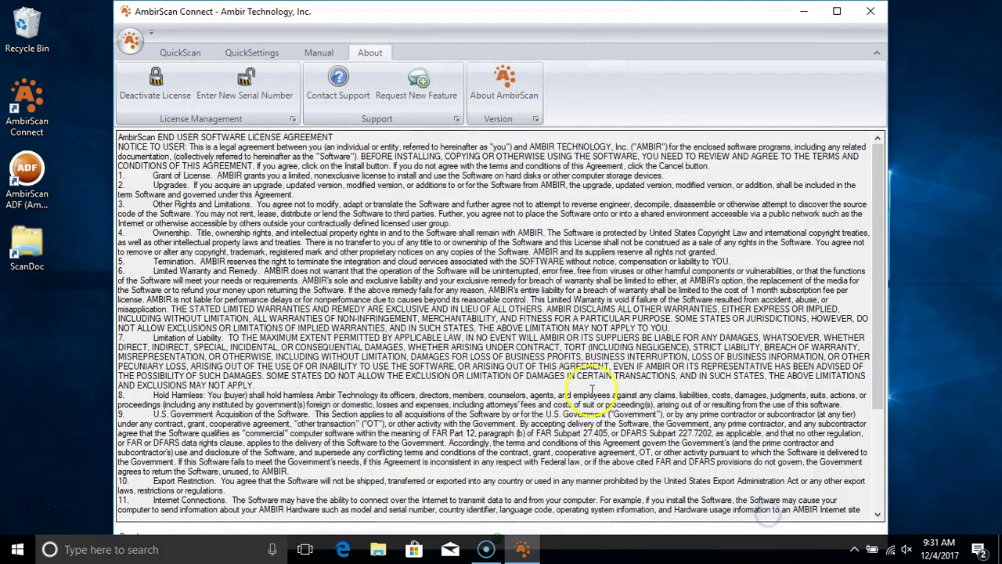
- Close the AmbirScan Connect main window and check the hidden system tray icons on the desktop
click(128, 43)
click(141, 85)
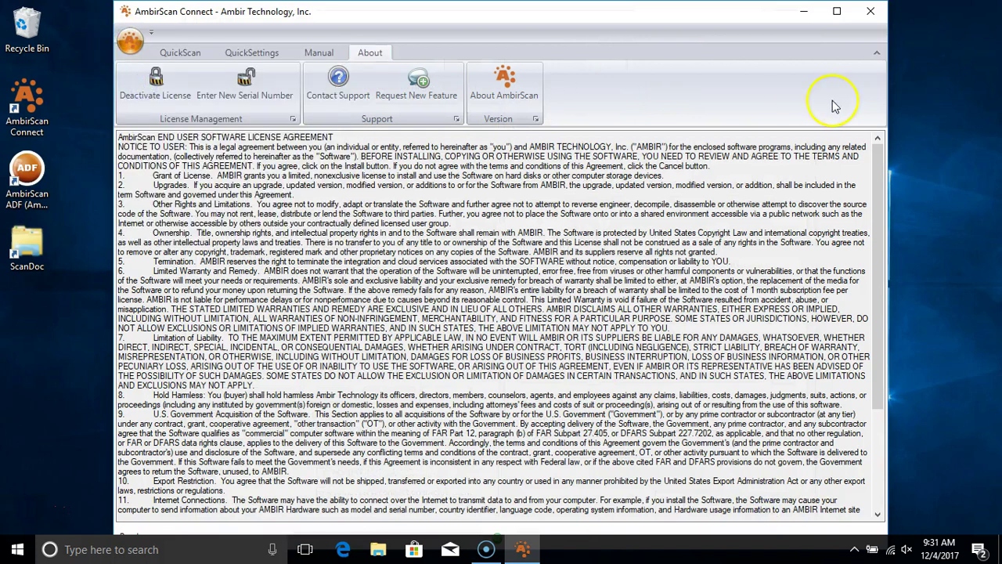
click(870, 11)
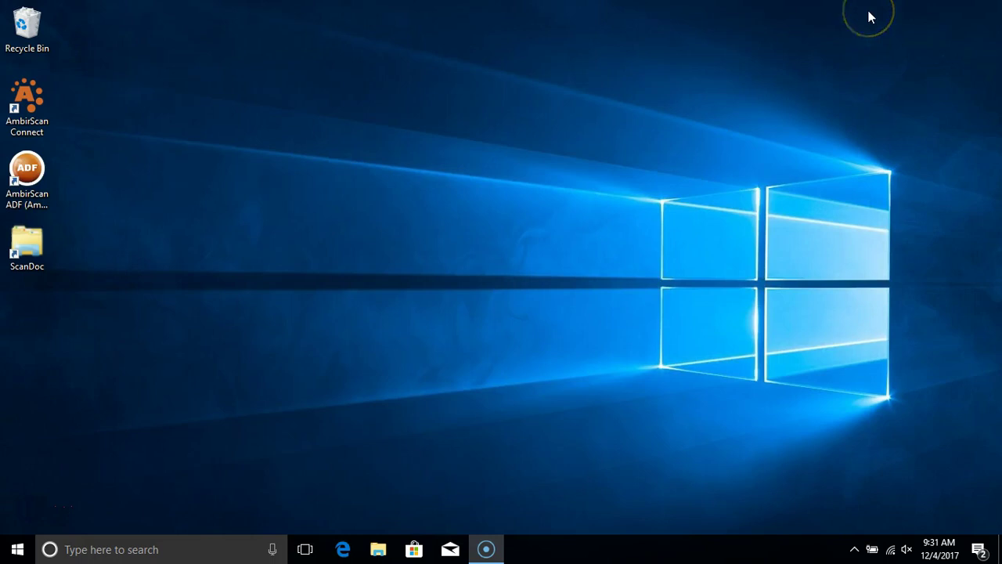
click(854, 549)
click(854, 549)
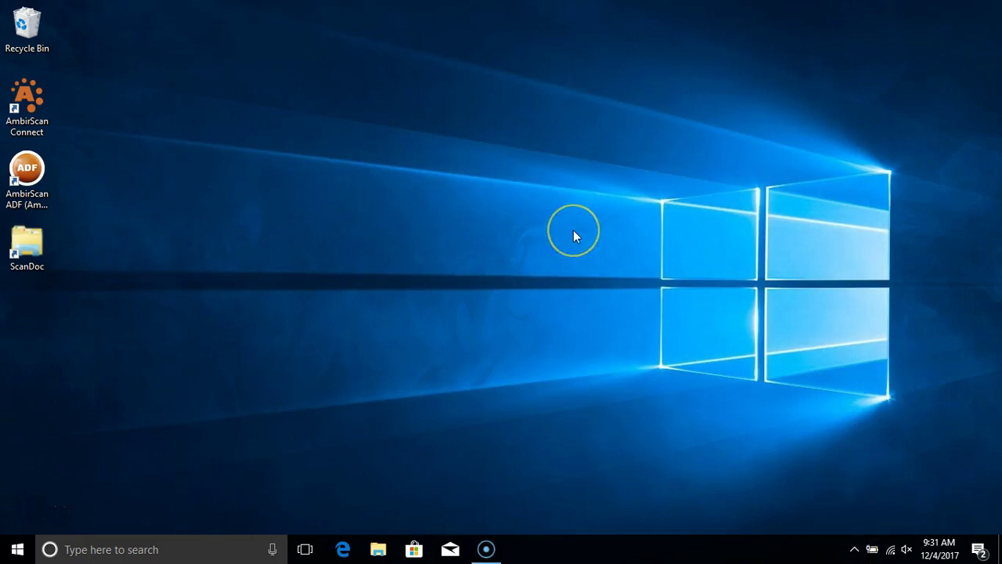